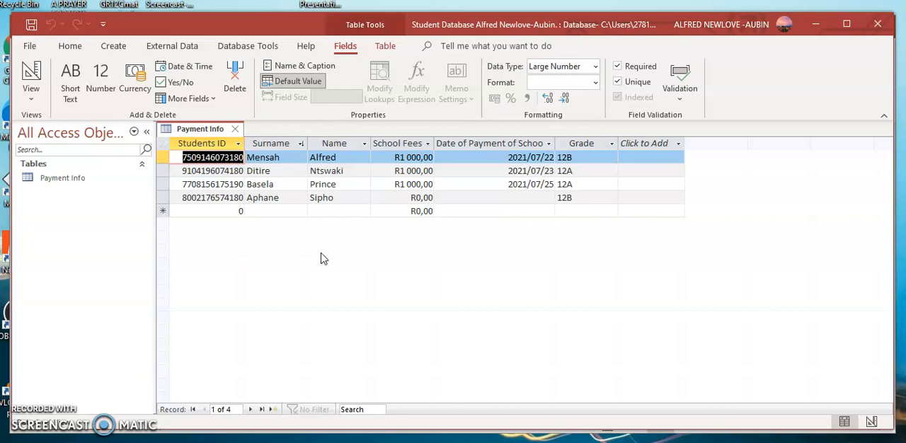
Step: Create a new table and open it in Design View, saving it under the name Records
{"action": "left_click", "coordinate": [113, 47]}
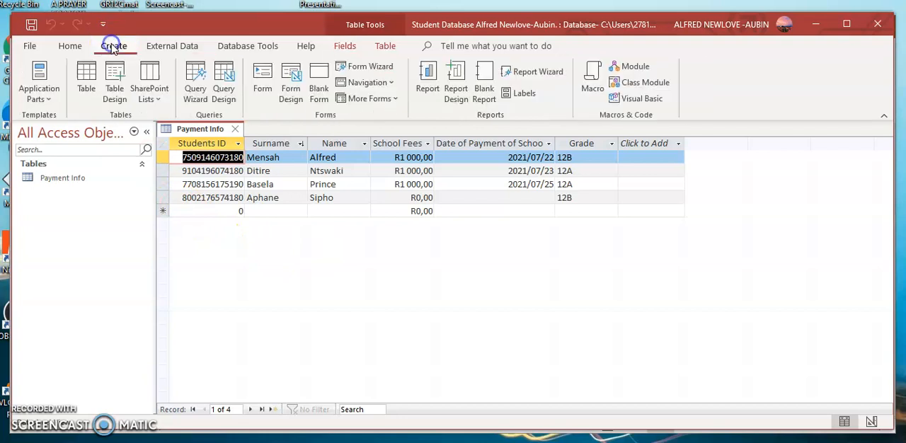
{"action": "left_click", "coordinate": [88, 92]}
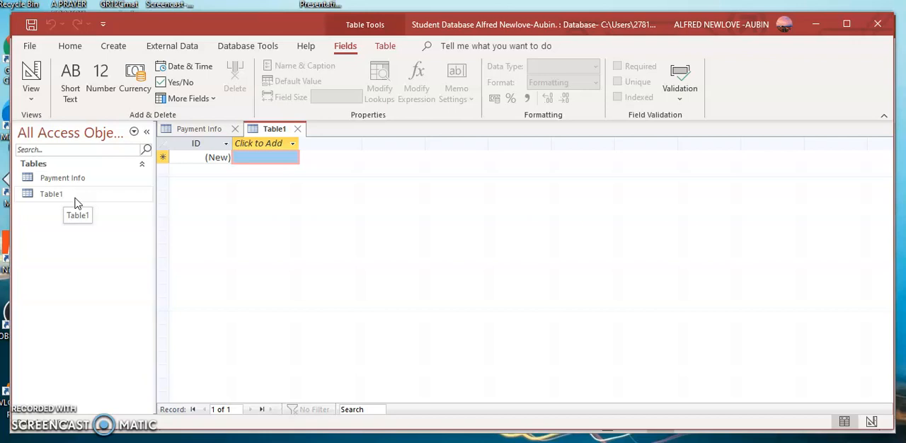
{"action": "left_click", "coordinate": [30, 99]}
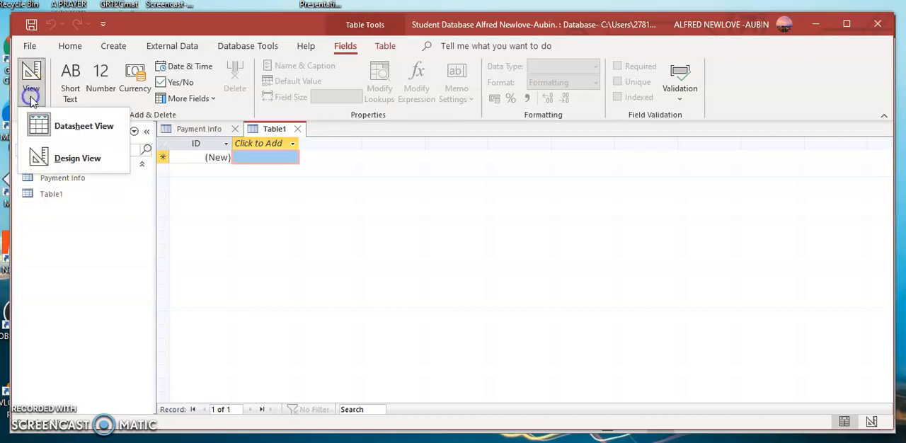
{"action": "left_click", "coordinate": [51, 167]}
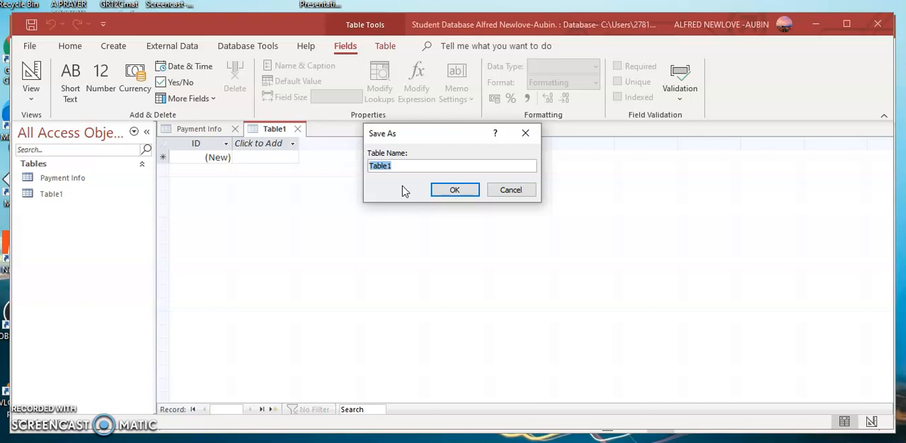
{"action": "type", "text": "Records"}
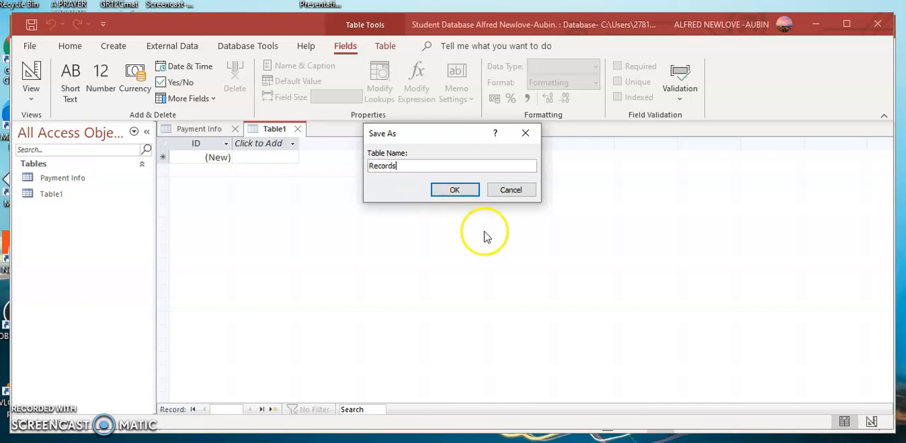
{"action": "left_click", "coordinate": [462, 191]}
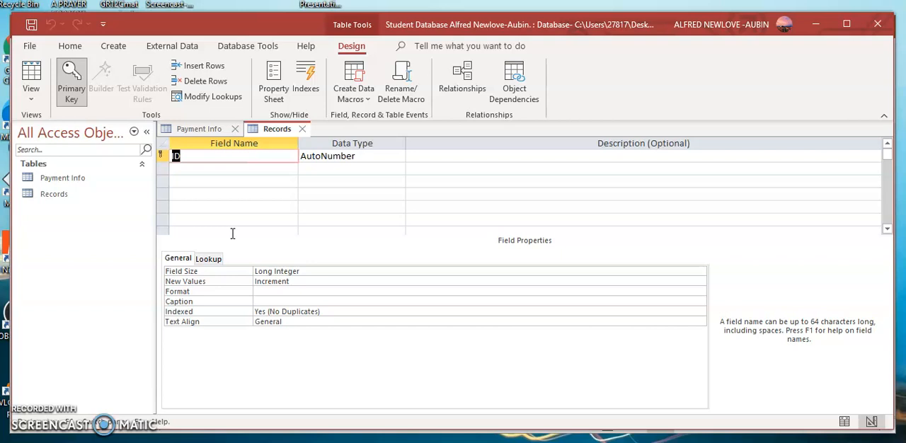
Step: Add Name and Surname fields below ID in the Records table, both with the Short Text data type
{"action": "left_click", "coordinate": [176, 156]}
{"action": "left_click", "coordinate": [173, 157]}
{"action": "left_click", "coordinate": [209, 170]}
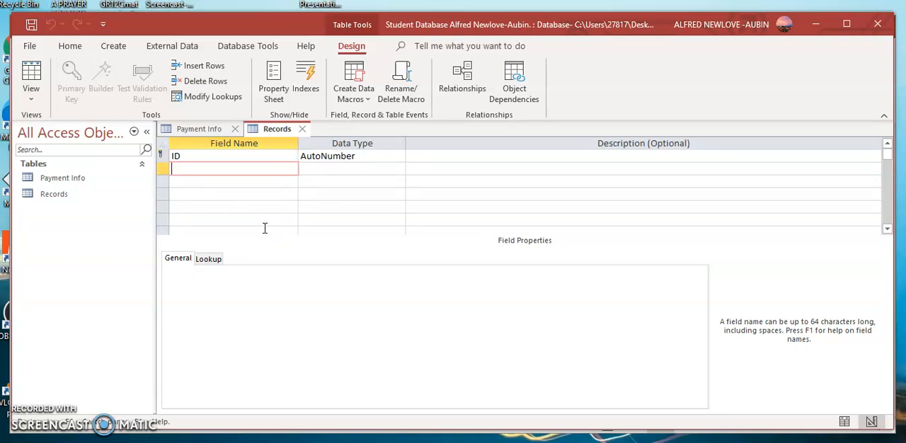
{"action": "type", "text": "Name"}
{"action": "left_click", "coordinate": [217, 184]}
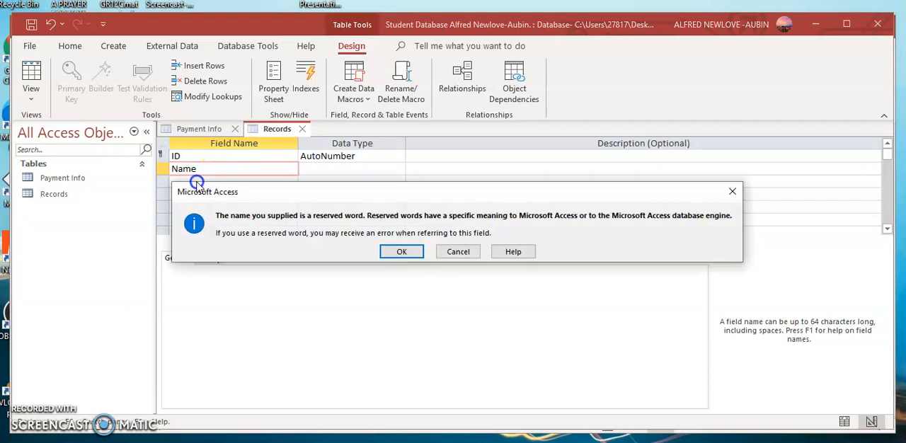
{"action": "left_click", "coordinate": [402, 252]}
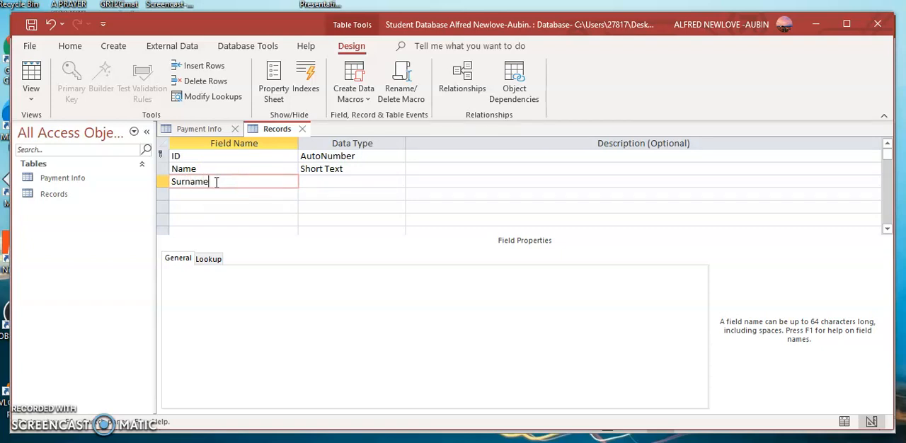
{"action": "left_click", "coordinate": [333, 181]}
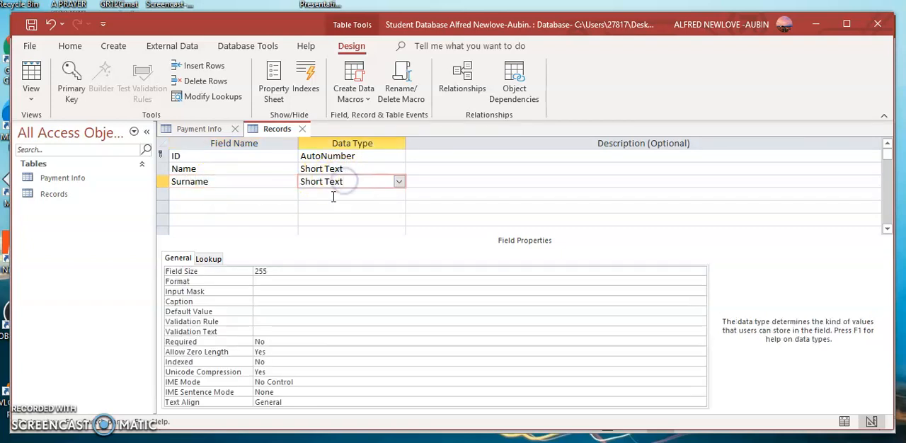
Step: Add a Date Of Birth field below Surname and set its data type to Date/Time
{"action": "left_click", "coordinate": [208, 192]}
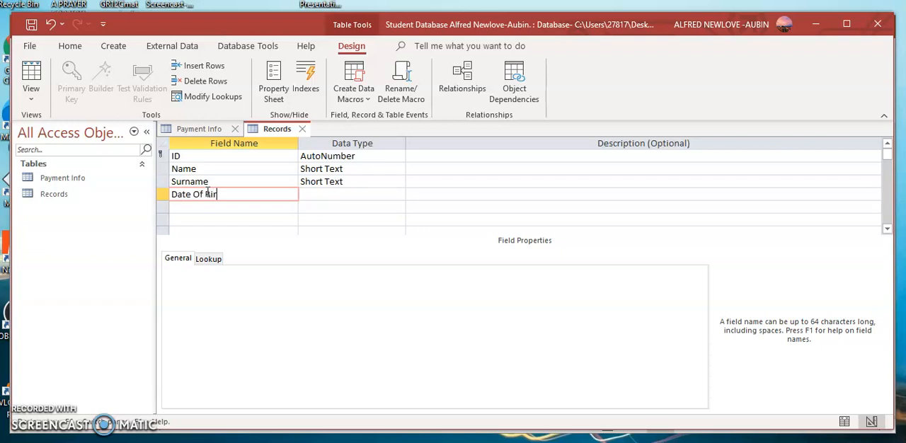
{"action": "left_click", "coordinate": [362, 194]}
{"action": "left_click", "coordinate": [398, 194]}
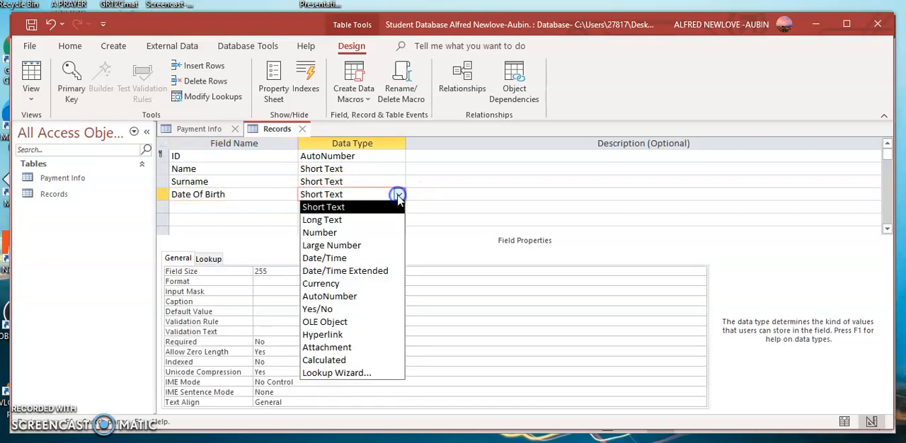
{"action": "left_click", "coordinate": [356, 259]}
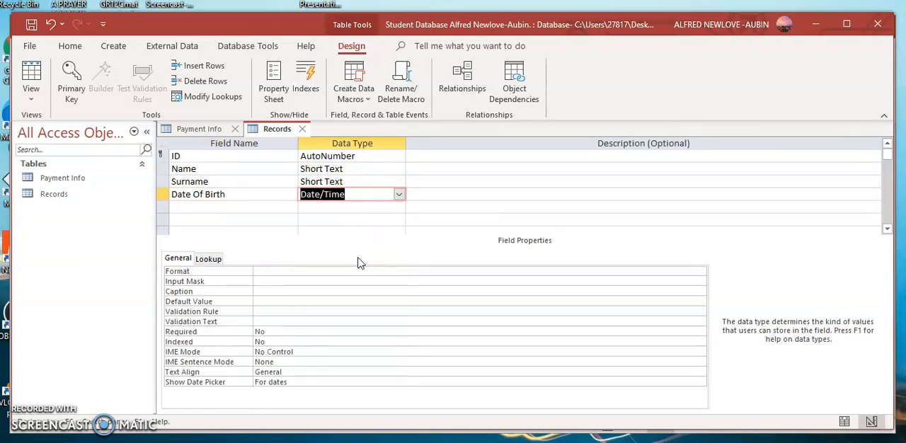
Step: Change the data type of the ID primary key field to Short Text
{"action": "left_click", "coordinate": [375, 156]}
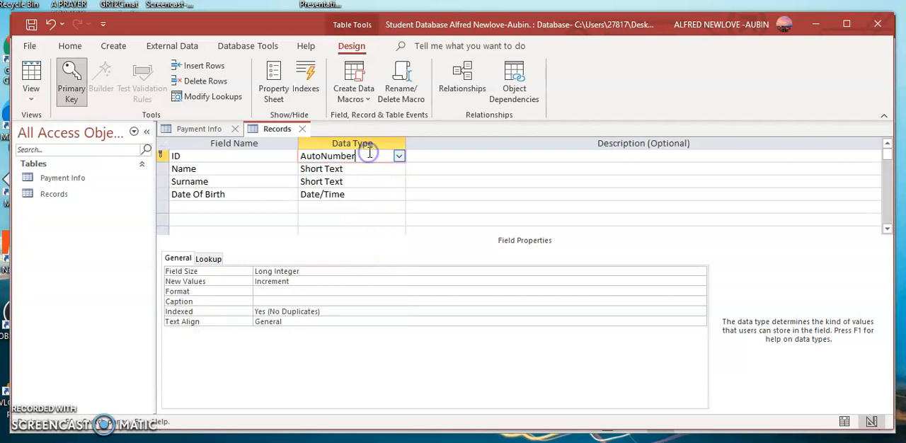
{"action": "left_click", "coordinate": [399, 156]}
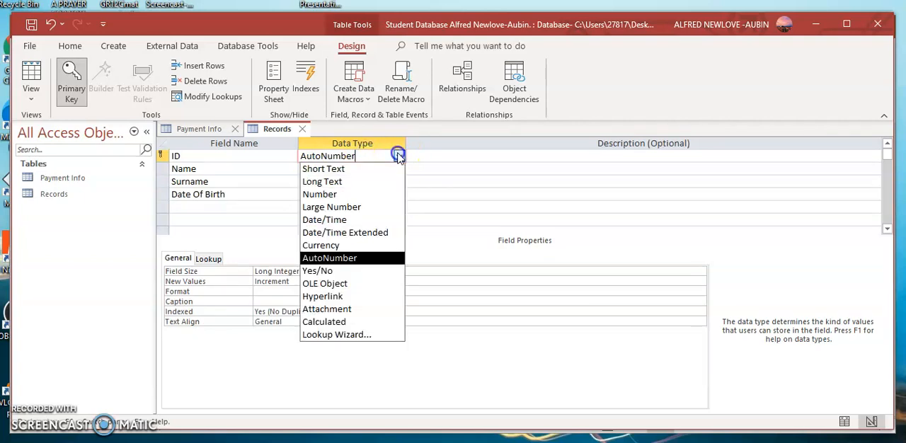
{"action": "left_click", "coordinate": [357, 169]}
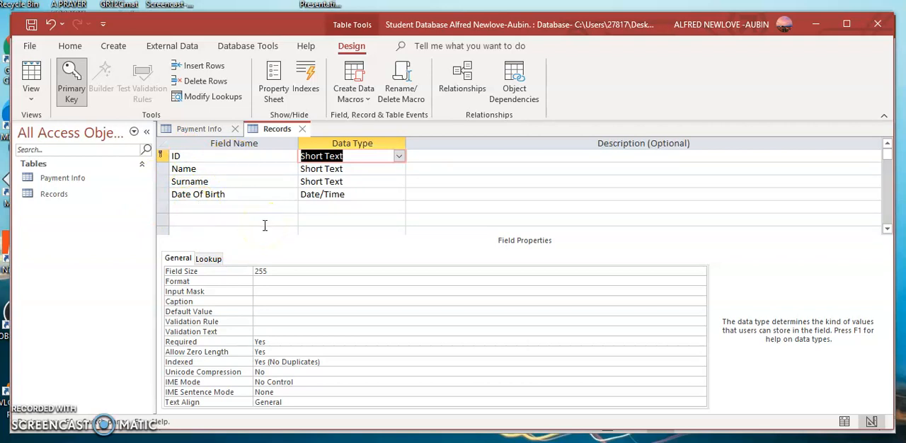
Step: Save the Records table while switching it to Datasheet View, and widen the Date Of Birth column to fit its heading
{"action": "left_click", "coordinate": [32, 98]}
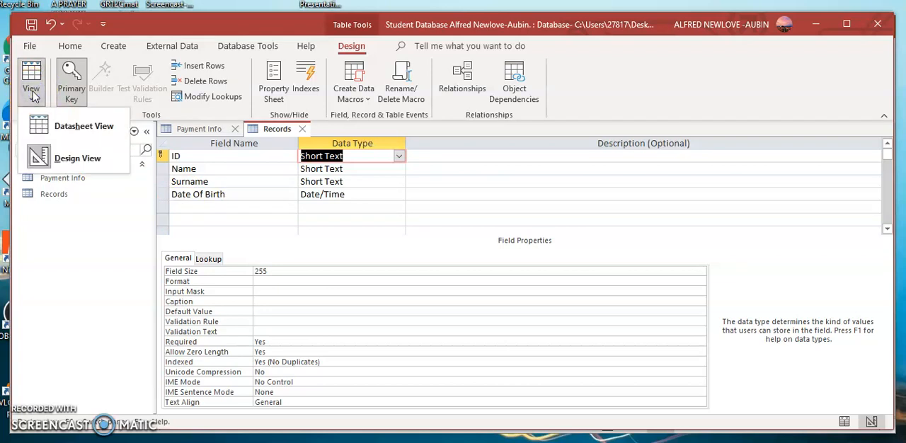
{"action": "left_click", "coordinate": [45, 127]}
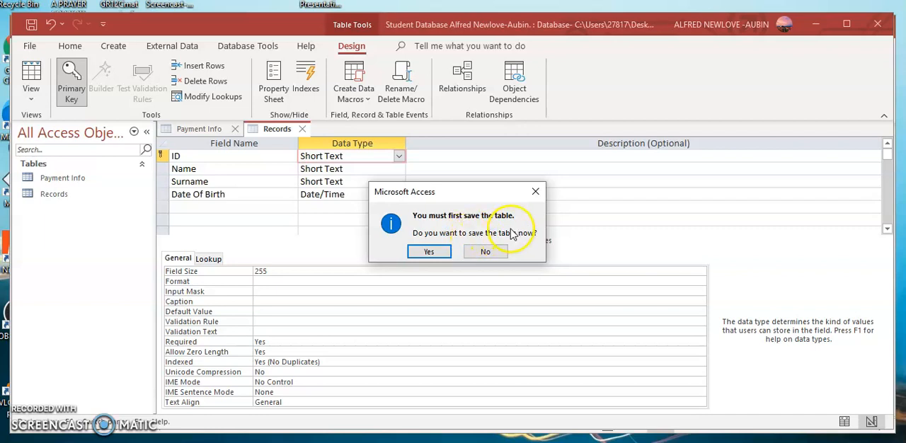
{"action": "left_click", "coordinate": [428, 252]}
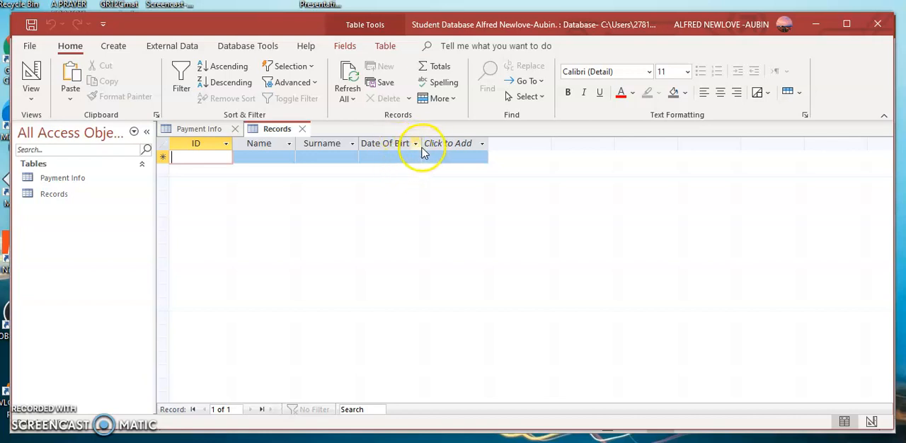
{"action": "left_click_drag", "start_coordinate": [422, 142], "coordinate": [449, 141]}
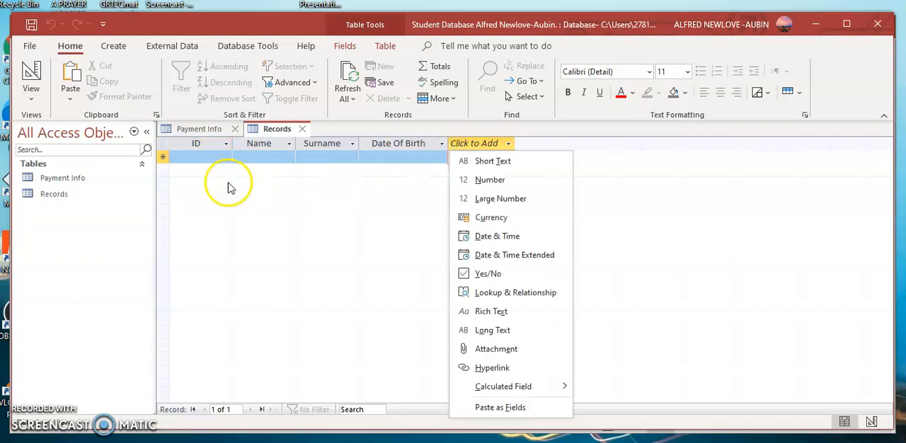
Step: Fill in the student's ID, name and surname in the first record of the Records table
{"action": "left_click", "coordinate": [197, 158]}
{"action": "left_click", "coordinate": [197, 157]}
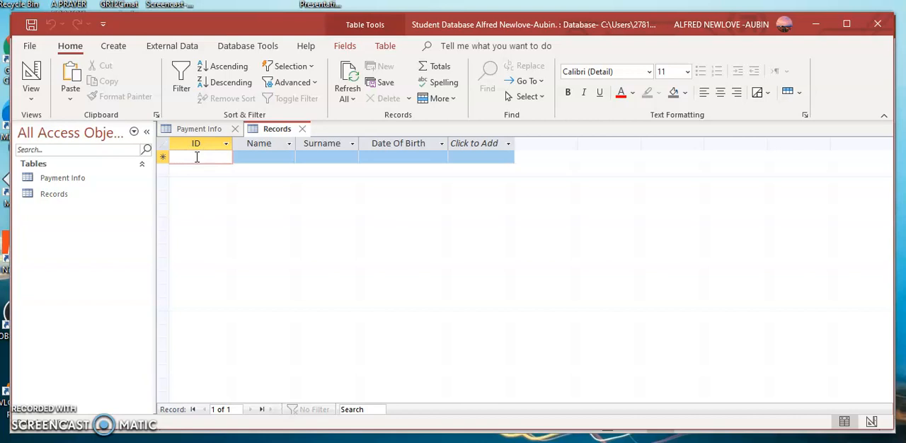
{"action": "type", "text": "Bw1234"}
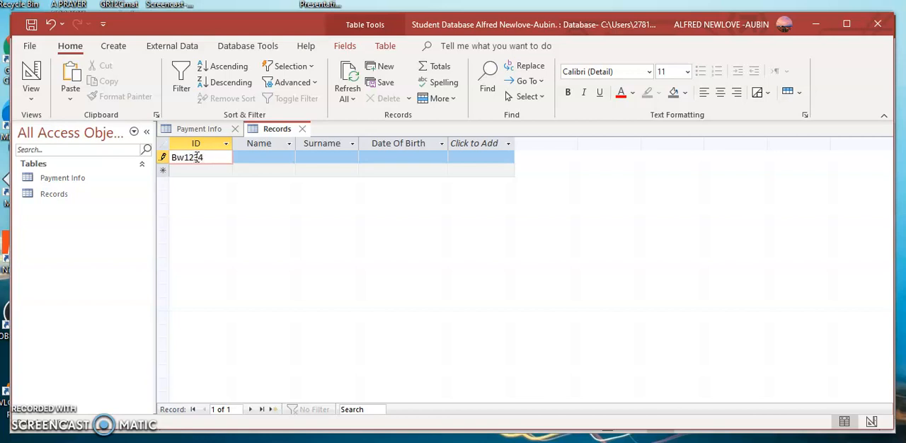
{"action": "left_click", "coordinate": [264, 158]}
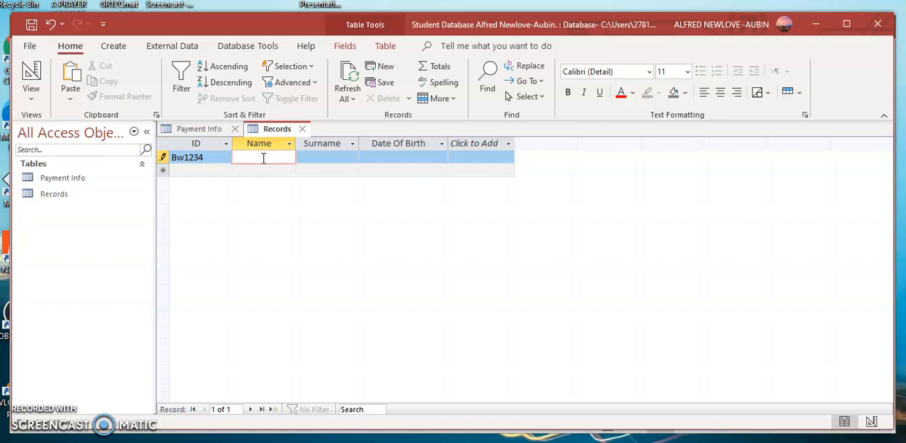
{"action": "type", "text": "Jame"}
{"action": "left_click", "coordinate": [328, 158]}
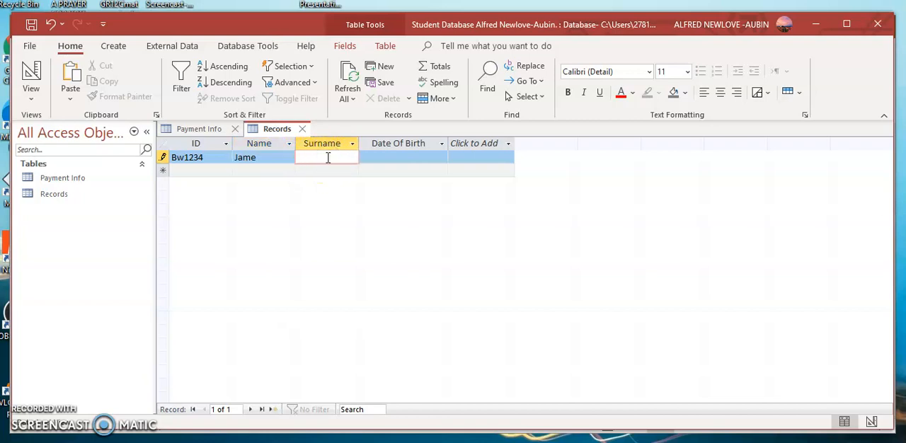
{"action": "type", "text": "Nkosi"}
Step: Choose the first student's date of birth from the calendar
{"action": "left_click", "coordinate": [415, 157]}
{"action": "left_click", "coordinate": [453, 158]}
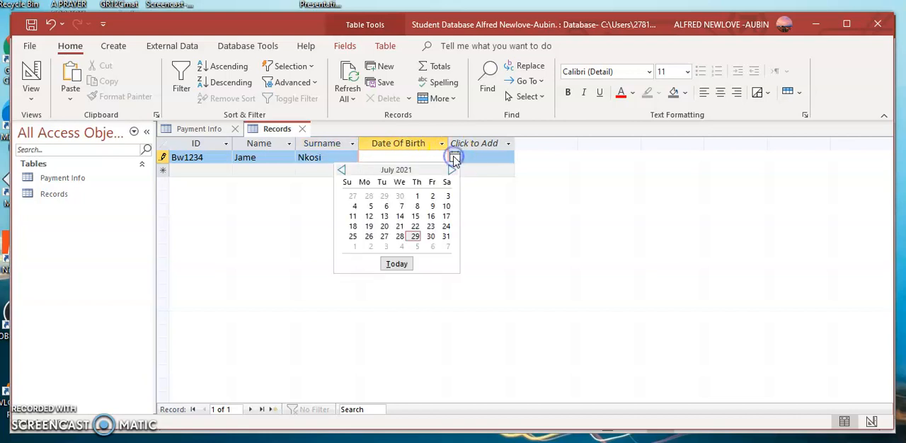
{"action": "left_click", "coordinate": [384, 216]}
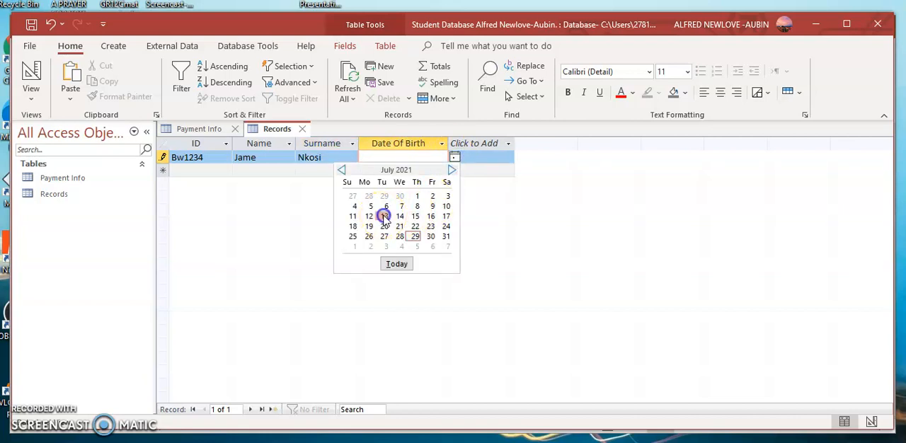
Step: Start a second record in the Records table with the next student's ID, name and surname
{"action": "left_click", "coordinate": [193, 171]}
{"action": "type", "text": "cs653"}
{"action": "type", "text": "p6"}
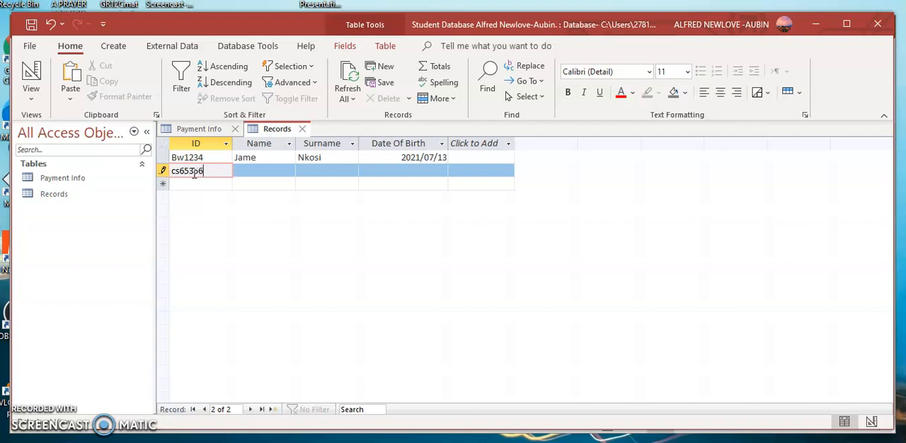
{"action": "left_click", "coordinate": [258, 171]}
{"action": "type", "text": "Alfred"}
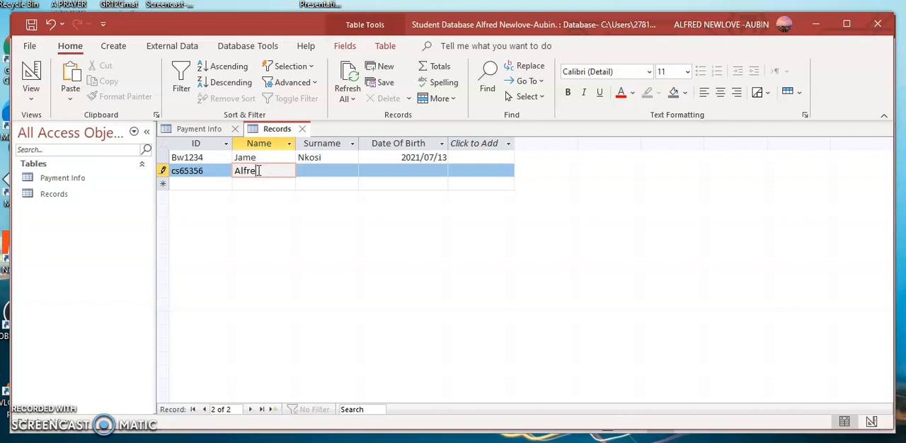
{"action": "left_click", "coordinate": [269, 171]}
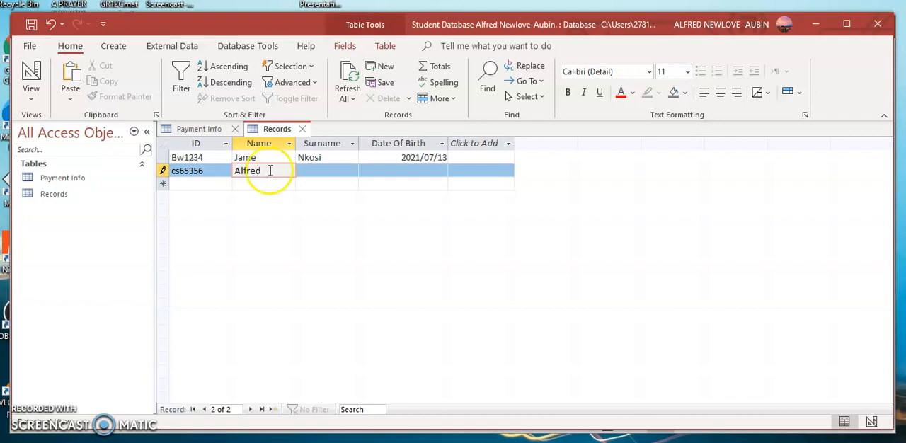
{"action": "left_click", "coordinate": [326, 171]}
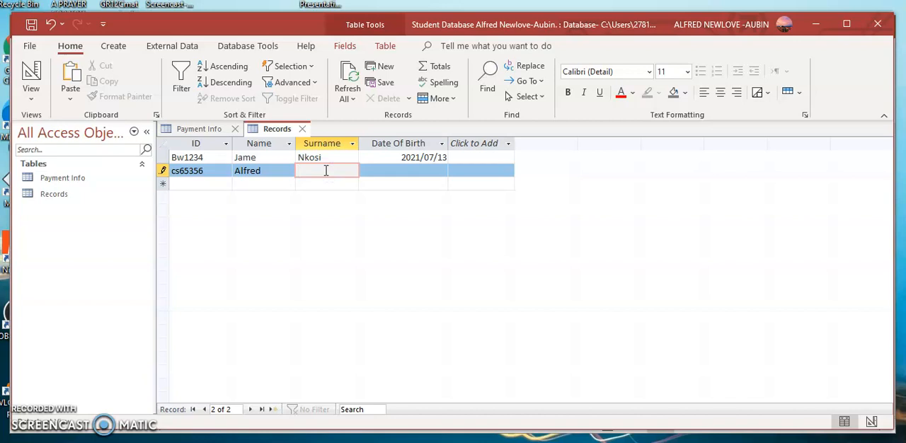
{"action": "type", "text": "Pheeha"}
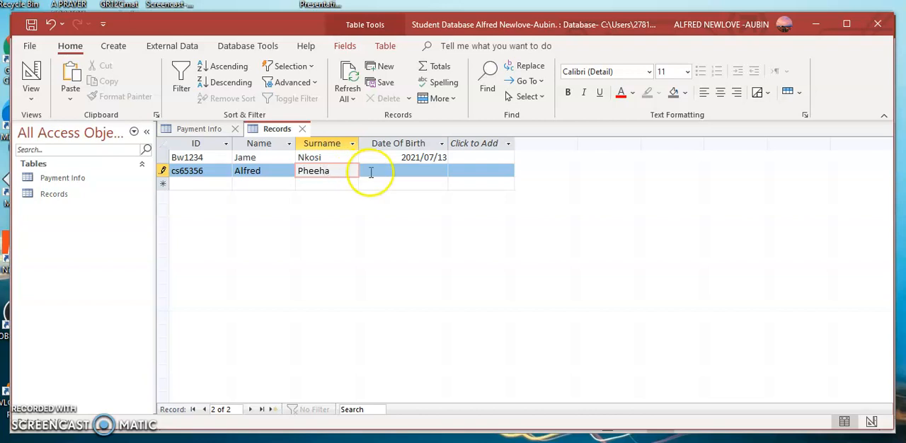
Step: Choose the second student's date of birth from the calendar
{"action": "left_click", "coordinate": [257, 171]}
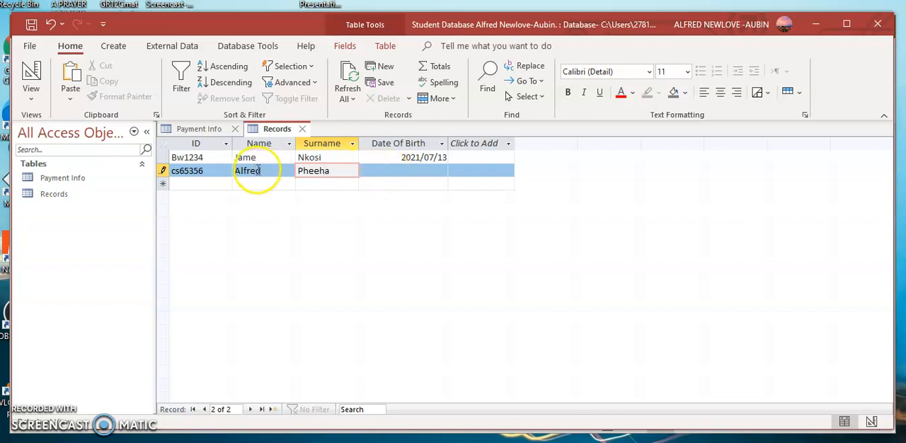
{"action": "left_click", "coordinate": [427, 168]}
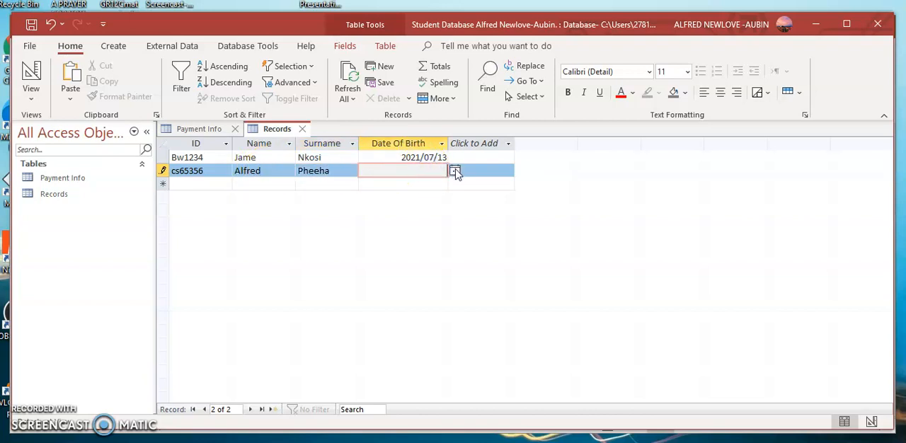
{"action": "left_click", "coordinate": [454, 170]}
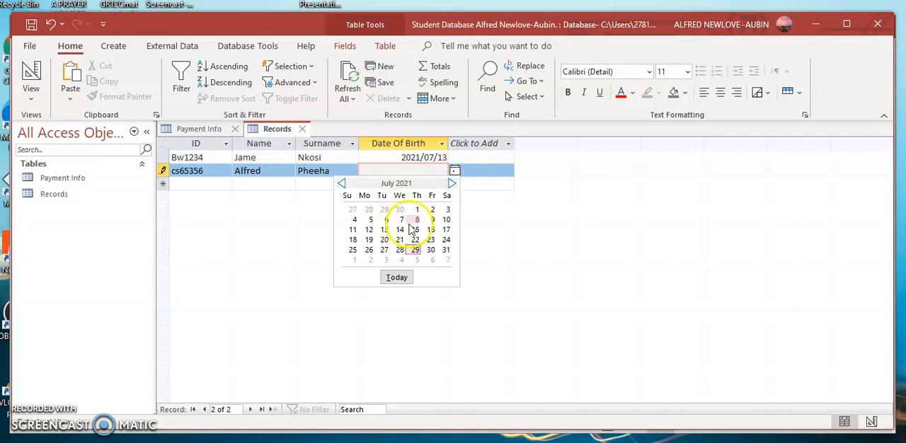
{"action": "left_click", "coordinate": [431, 220]}
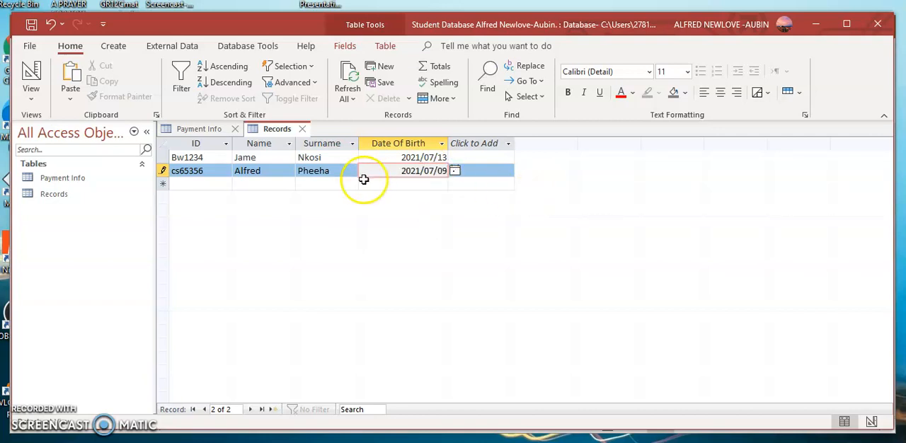
Step: Replace the lowercase first letter of the second record's ID with a capital C
{"action": "left_click", "coordinate": [192, 185]}
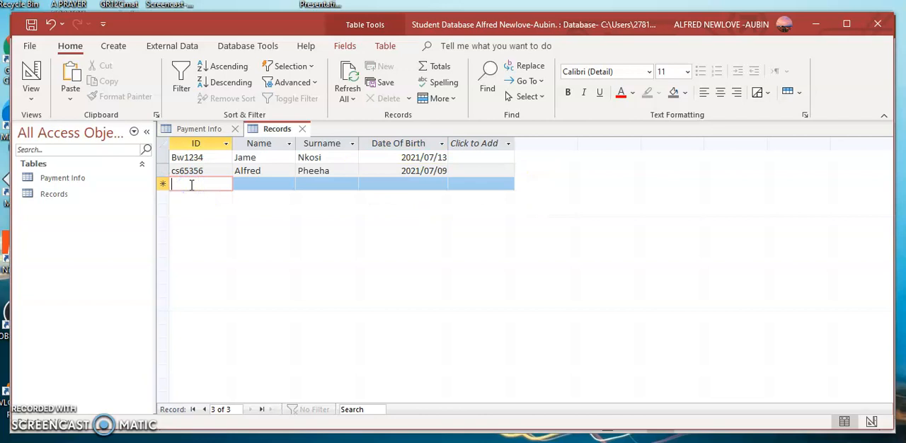
{"action": "left_click", "coordinate": [175, 170]}
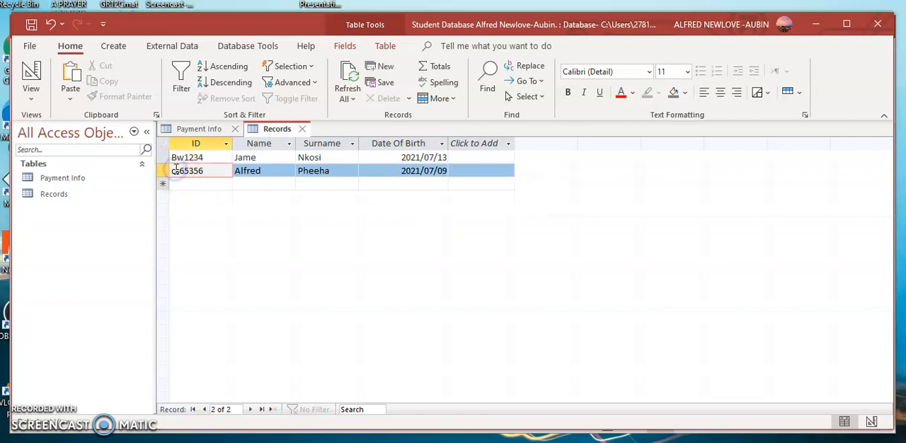
{"action": "key", "text": "Delete"}
{"action": "type", "text": "C"}
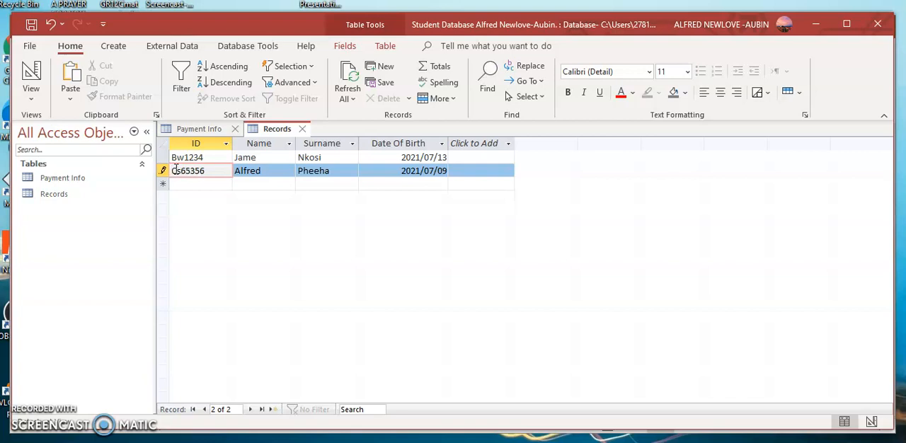
{"action": "left_click", "coordinate": [364, 193]}
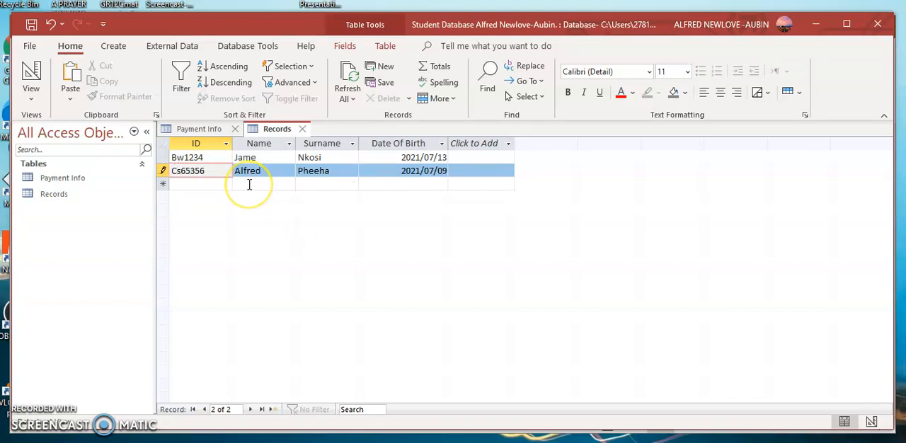